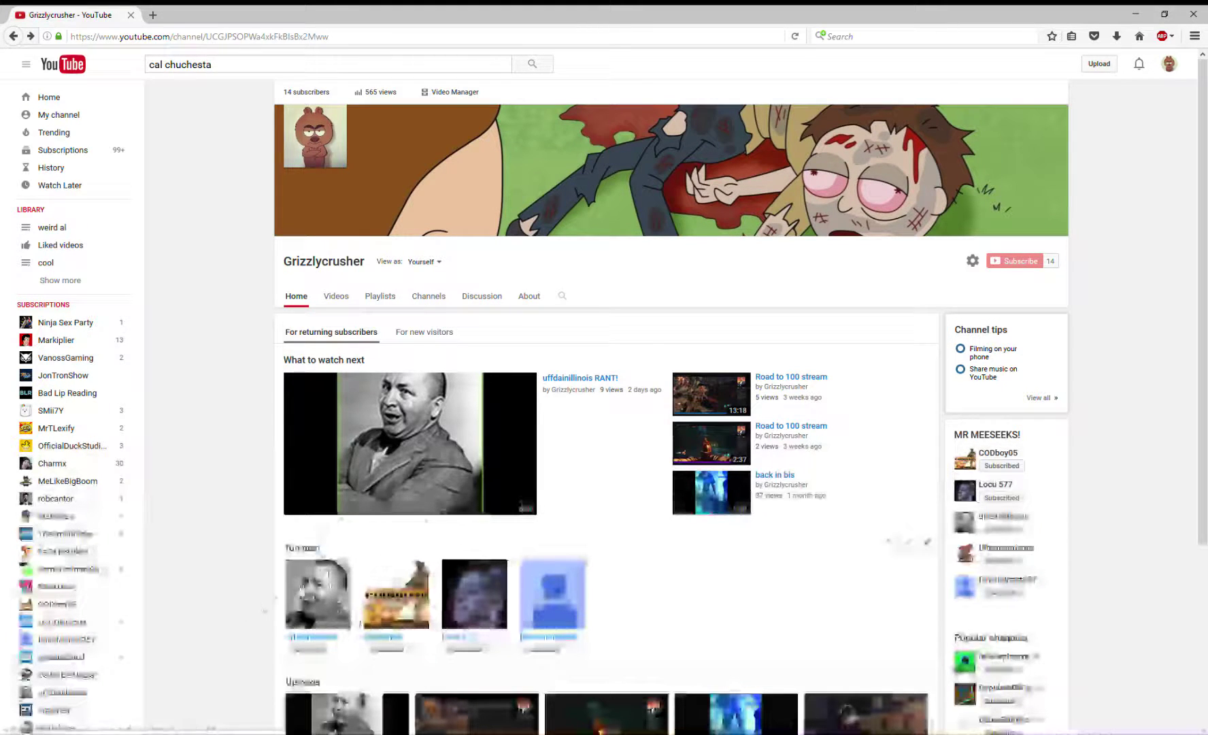
# Open the beach-footprint-banner channel from the featured video's channel link.
pyautogui.click(397, 562)
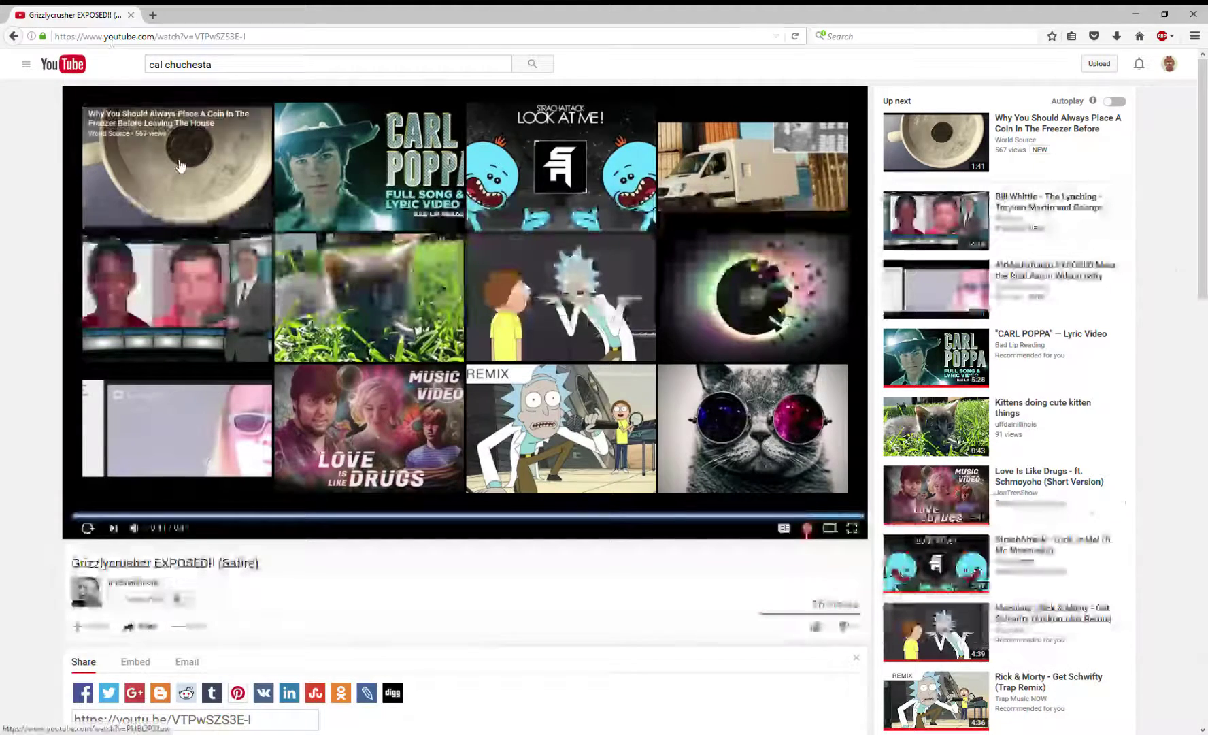
# Watch the satire video to its end screen, then drag across the sidebar text.
pyautogui.moveTo(1151, 94); pyautogui.dragTo(386, 604)
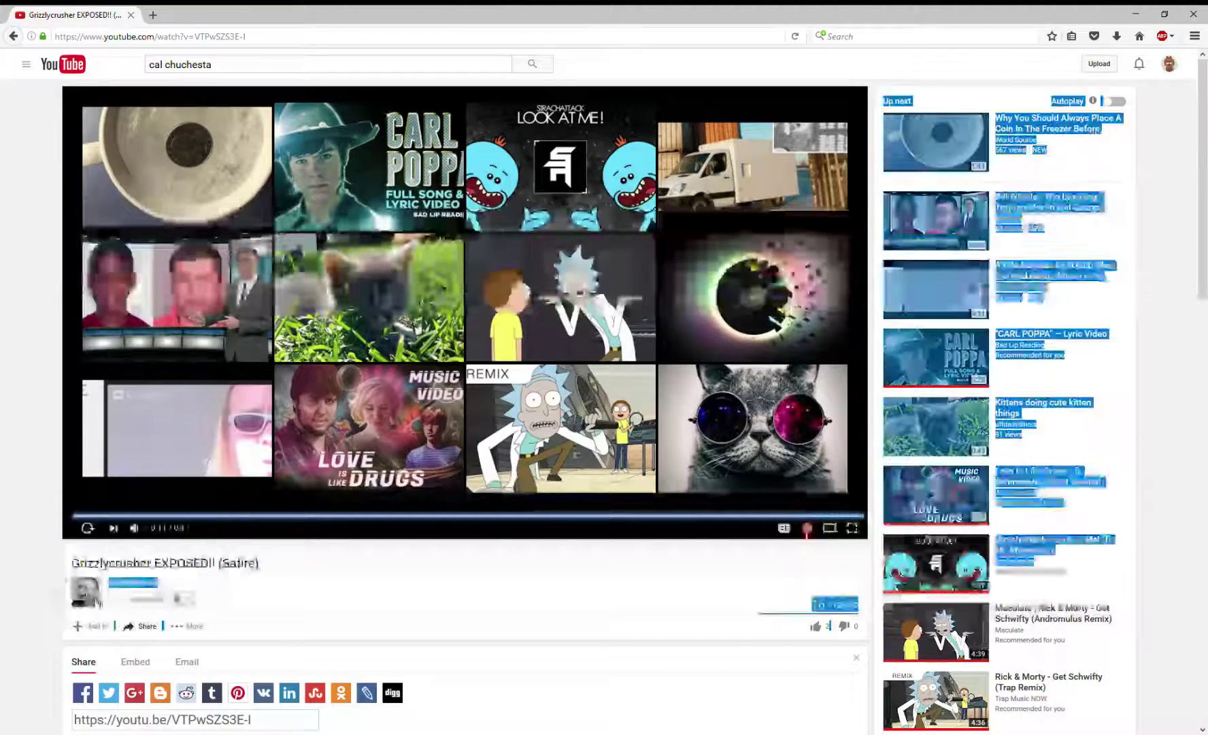
# Open the coin-in-the-freezer video, pause it at two seconds, then select and clear the title.
pyautogui.click(386, 604)
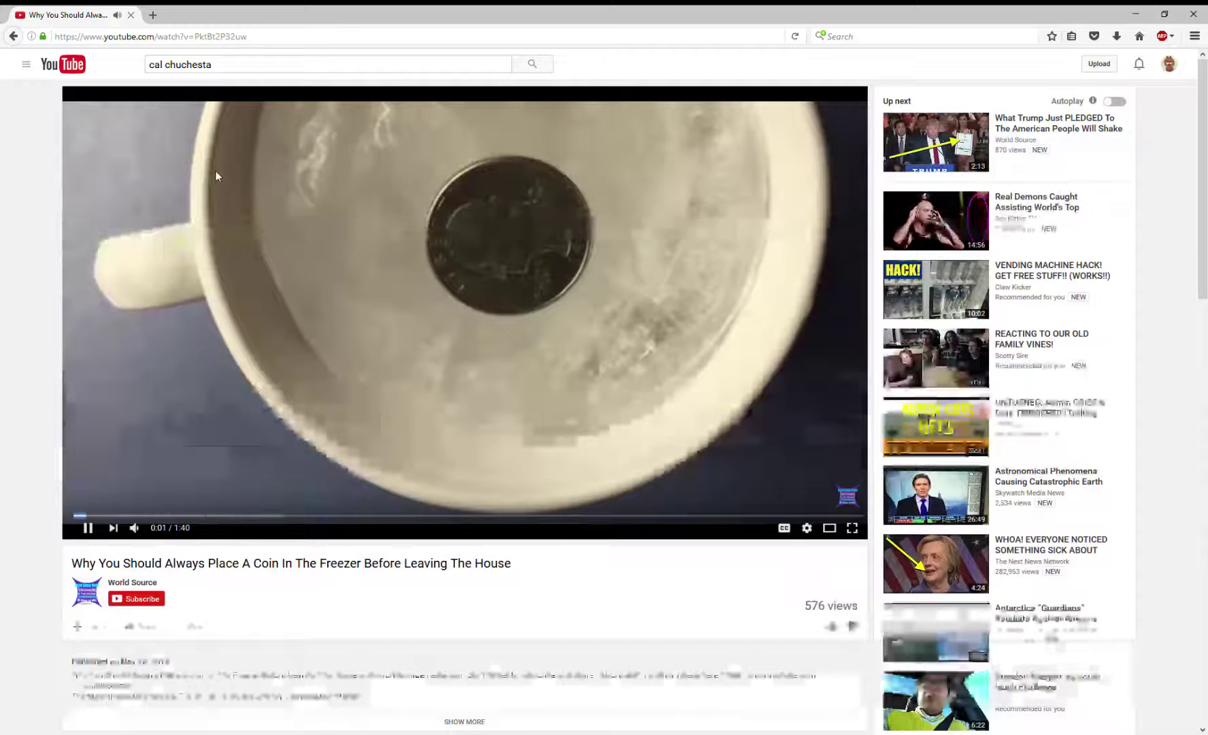
pyautogui.click(198, 444)
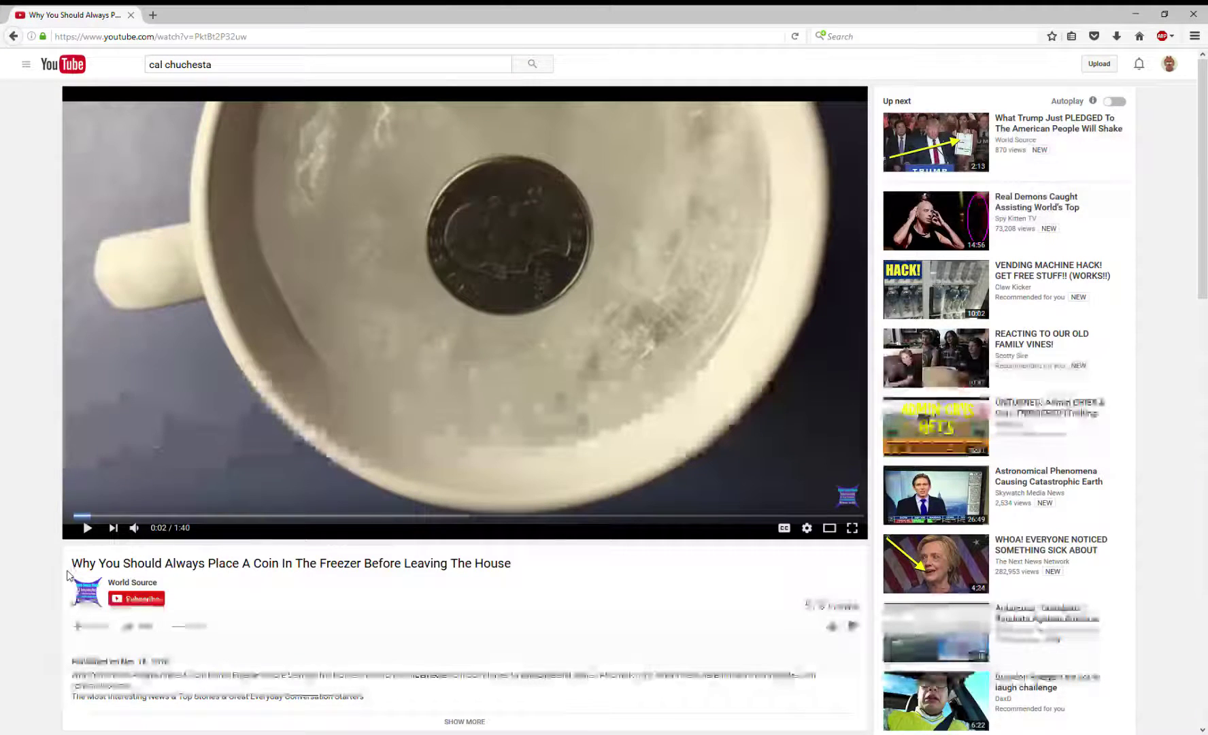
pyautogui.moveTo(68, 565); pyautogui.dragTo(520, 571)
pyautogui.click(521, 566)
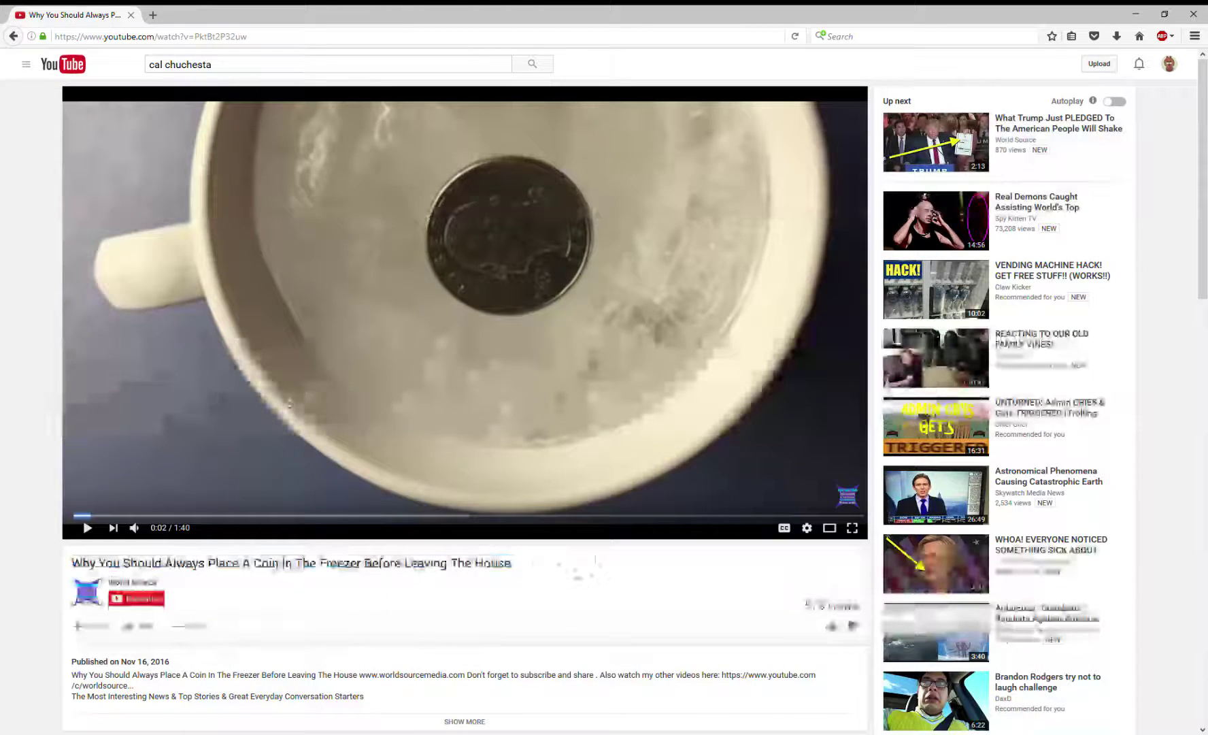
# Resume the coin video and seek to its final seconds.
pyautogui.click(527, 271)
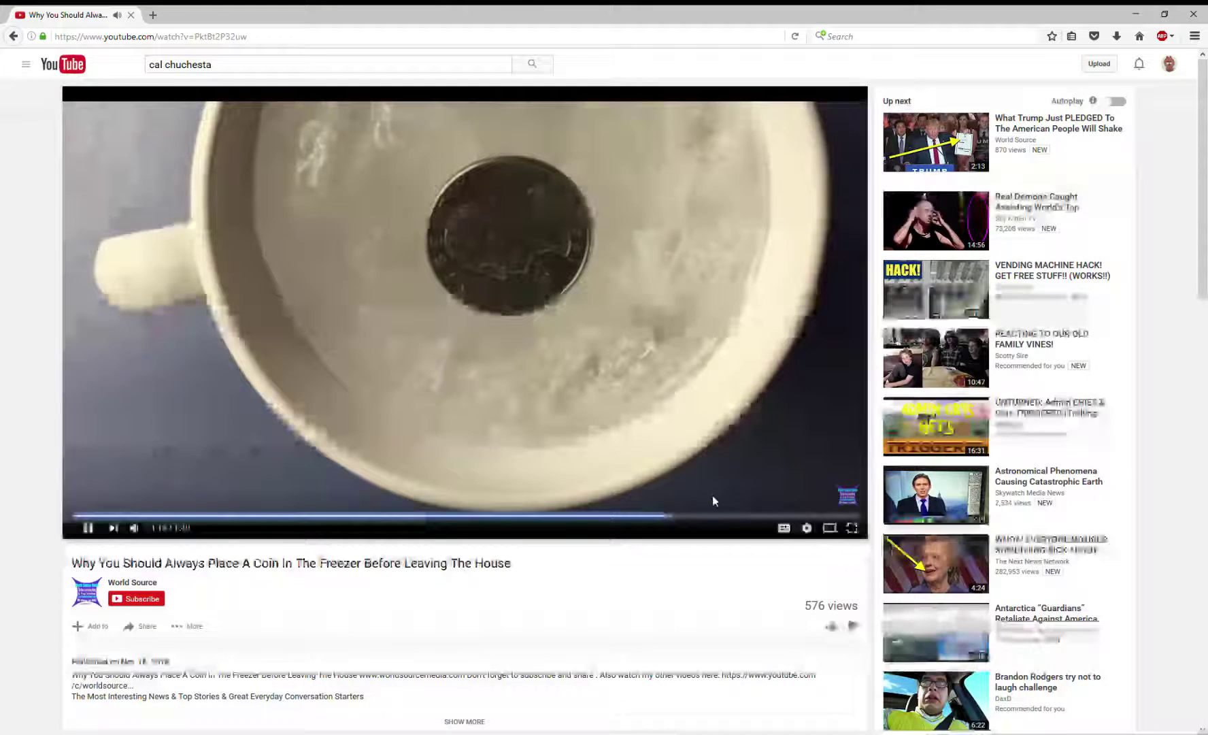
pyautogui.moveTo(737, 516)
pyautogui.click(789, 516)
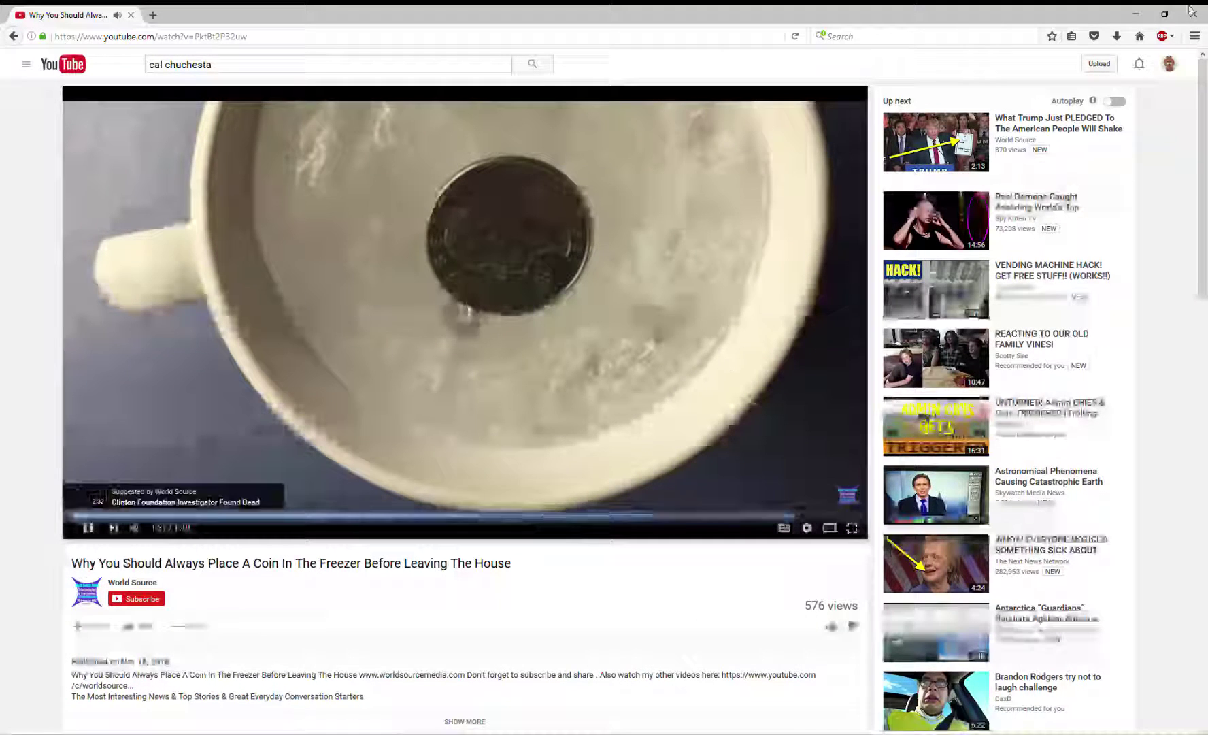